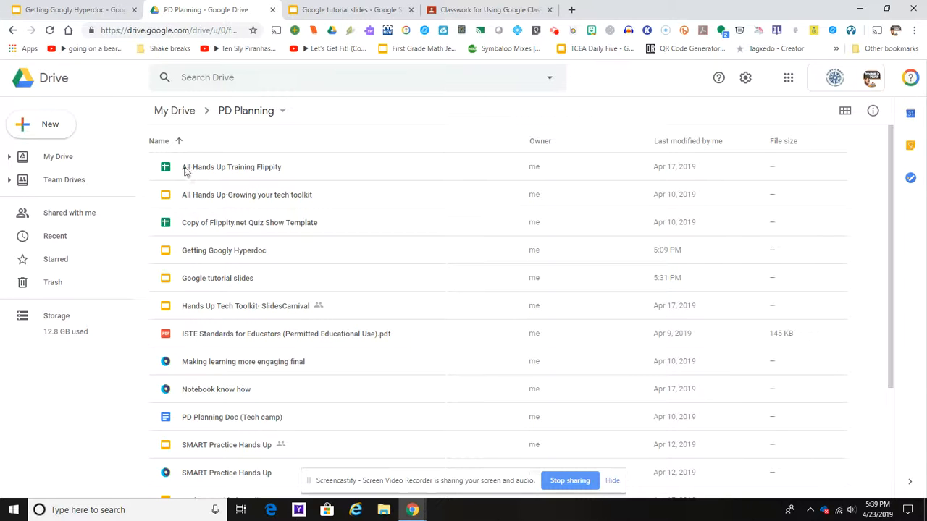
Step: Create a new Google Form in the PD Planning folder of Google Drive
{"action": "left_click", "coordinate": [43, 130]}
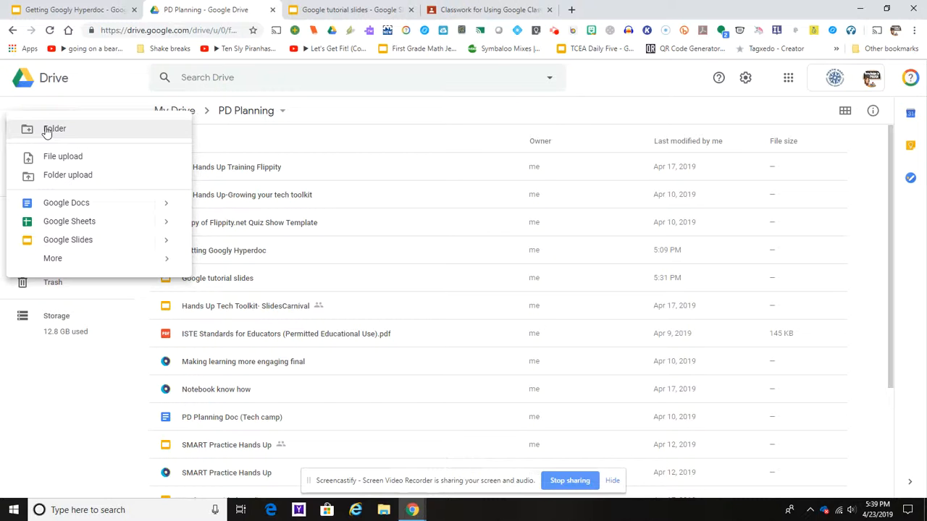
{"action": "mouse_move", "coordinate": [58, 262]}
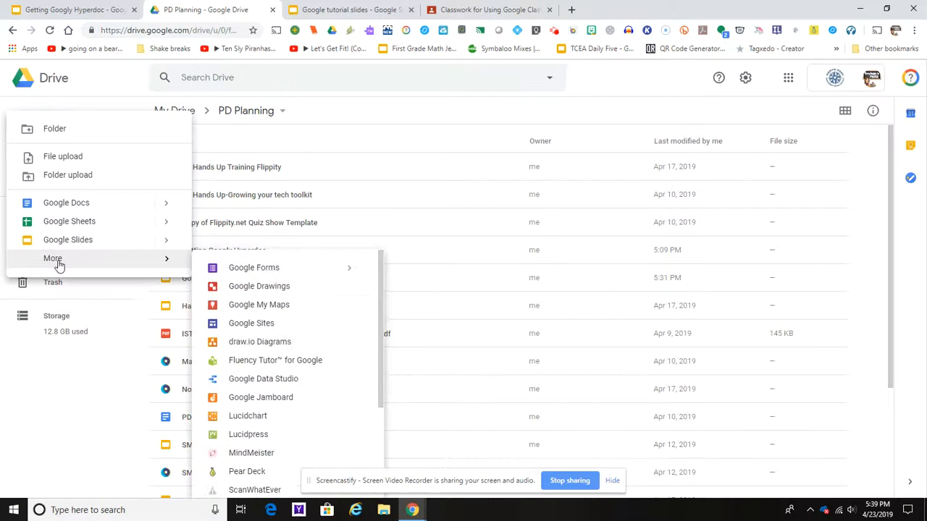
{"action": "left_click", "coordinate": [87, 87]}
{"action": "left_click", "coordinate": [43, 129]}
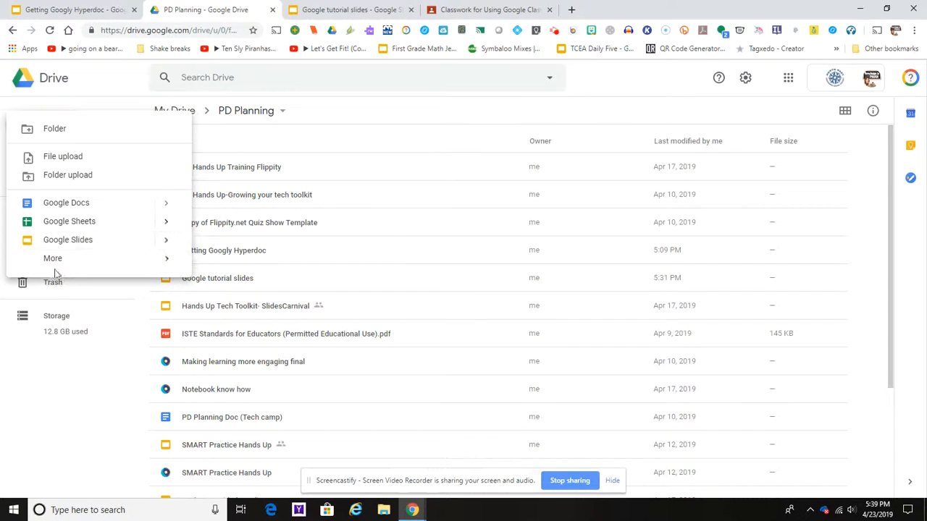
{"action": "mouse_move", "coordinate": [56, 261]}
{"action": "left_click", "coordinate": [235, 268]}
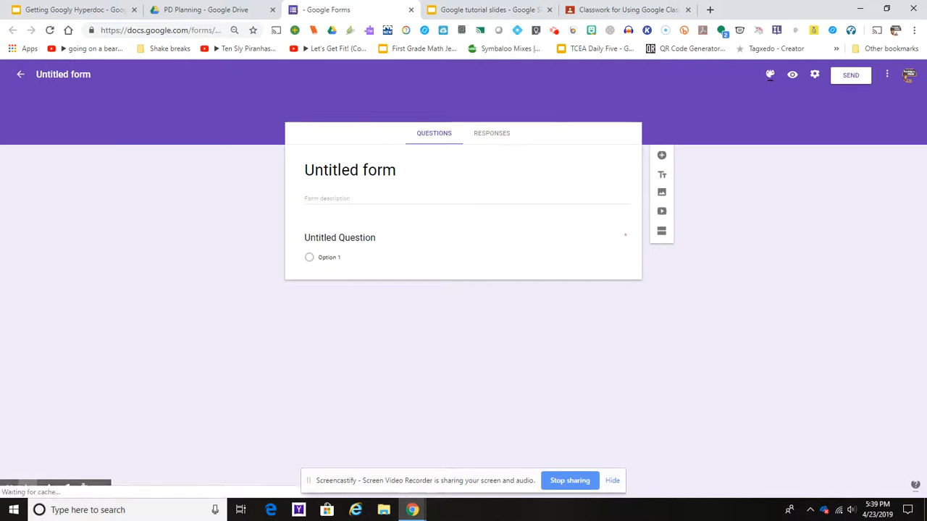
Step: Switch to Google Classroom, start a quiz assignment for the book studies class and view its attached Blank Quiz form
{"action": "left_click", "coordinate": [617, 10]}
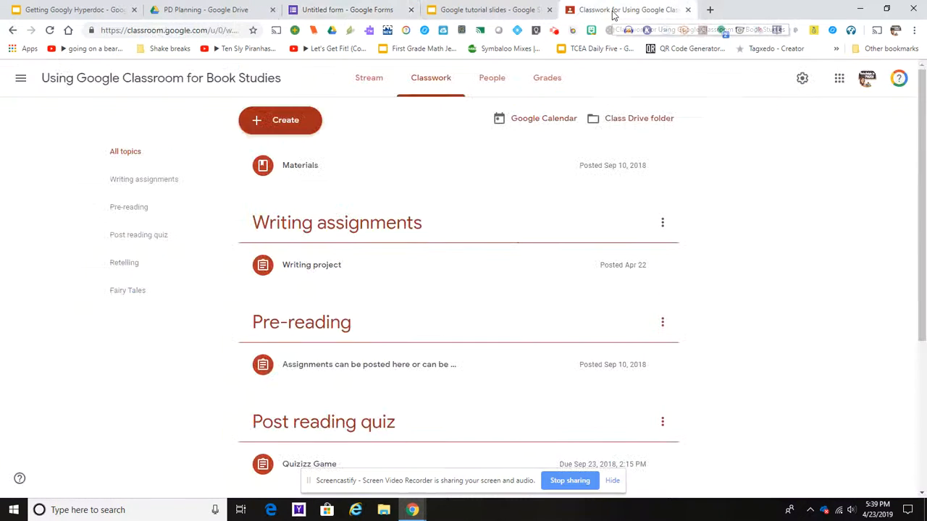
{"action": "left_click", "coordinate": [369, 77]}
{"action": "left_click", "coordinate": [427, 79]}
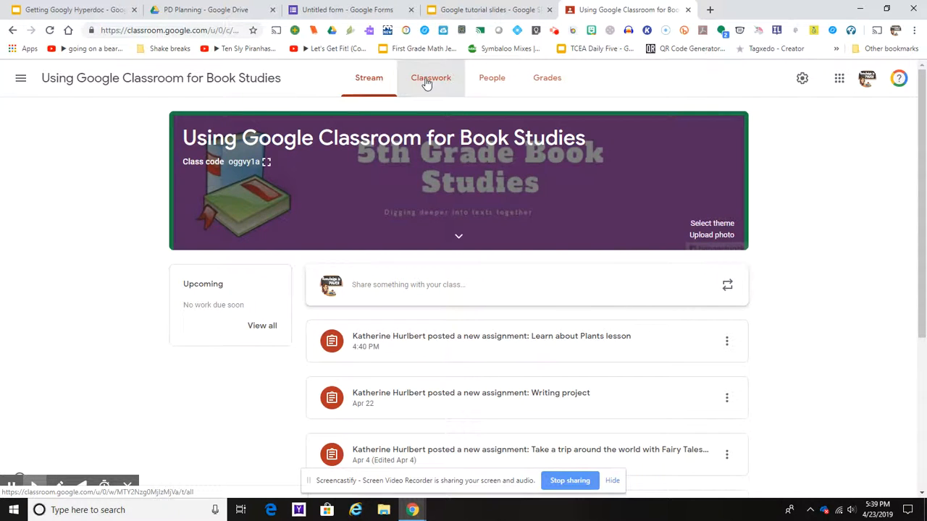
{"action": "left_click", "coordinate": [290, 122]}
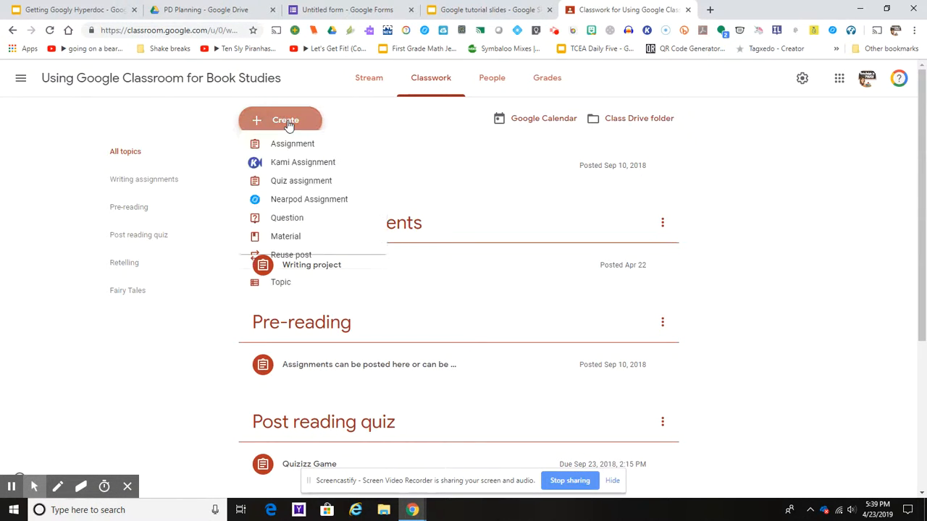
{"action": "left_click", "coordinate": [292, 189]}
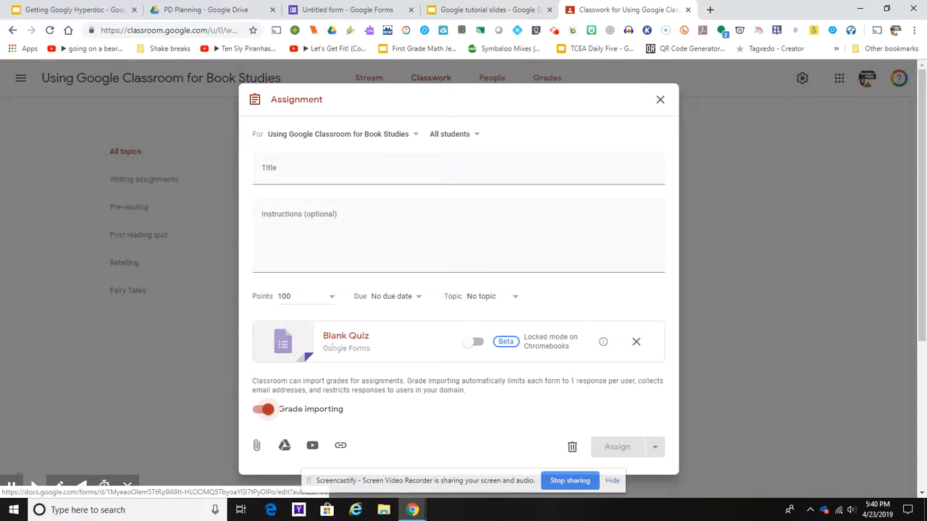
{"action": "left_click", "coordinate": [337, 339]}
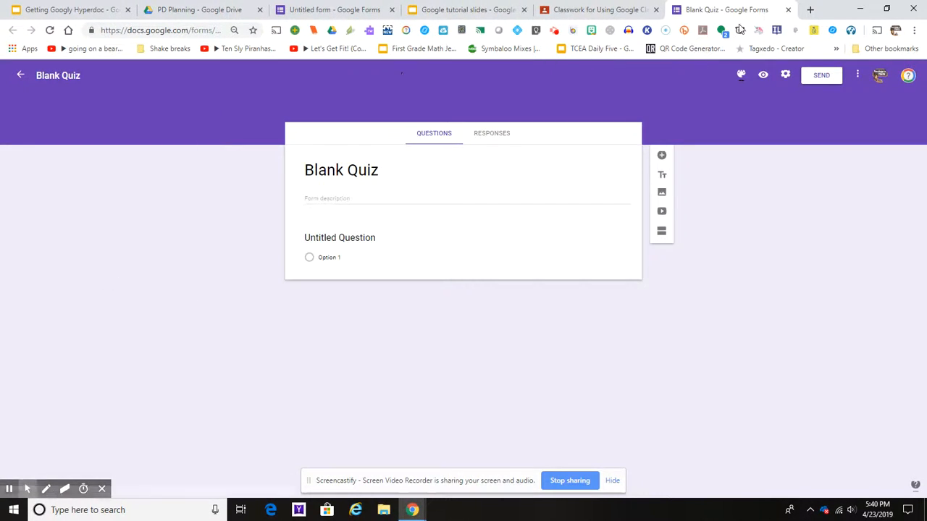
{"action": "left_click", "coordinate": [788, 10]}
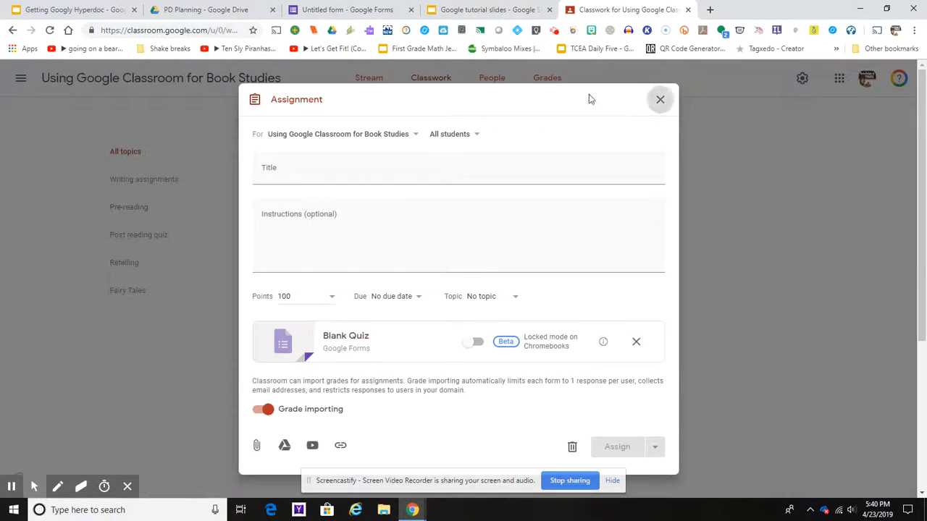
{"action": "left_click", "coordinate": [660, 99]}
Step: Switch to the untitled form in Google Forms and set the colorful flower pots picture from Illustrations as its header image
{"action": "left_click", "coordinate": [347, 10]}
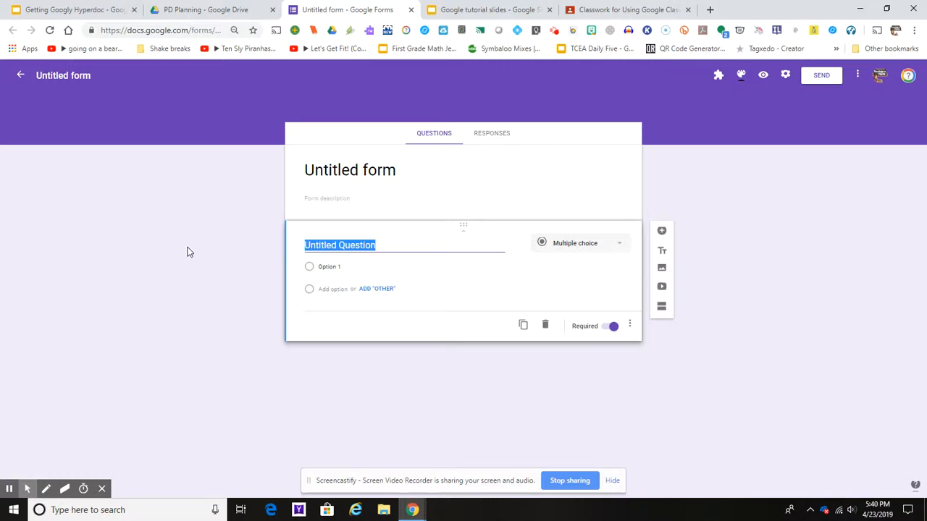
{"action": "left_click", "coordinate": [740, 77]}
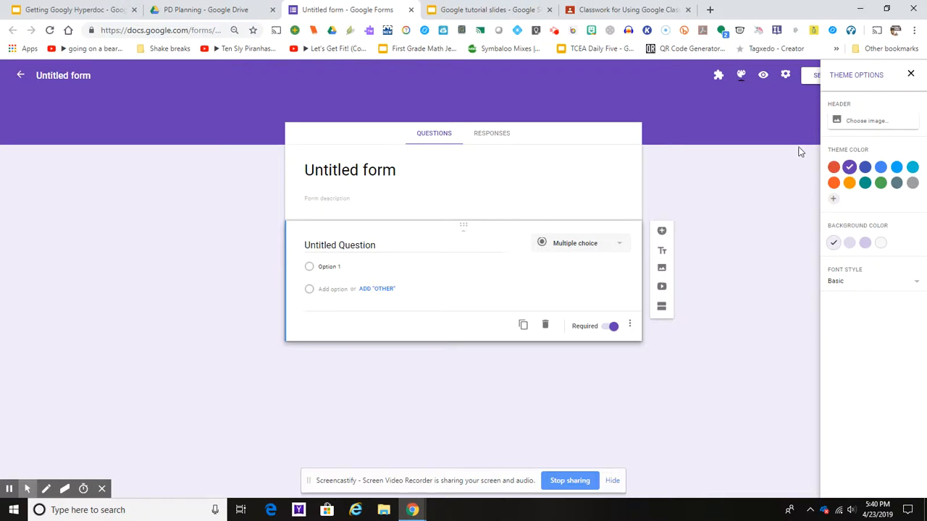
{"action": "left_click", "coordinate": [854, 120]}
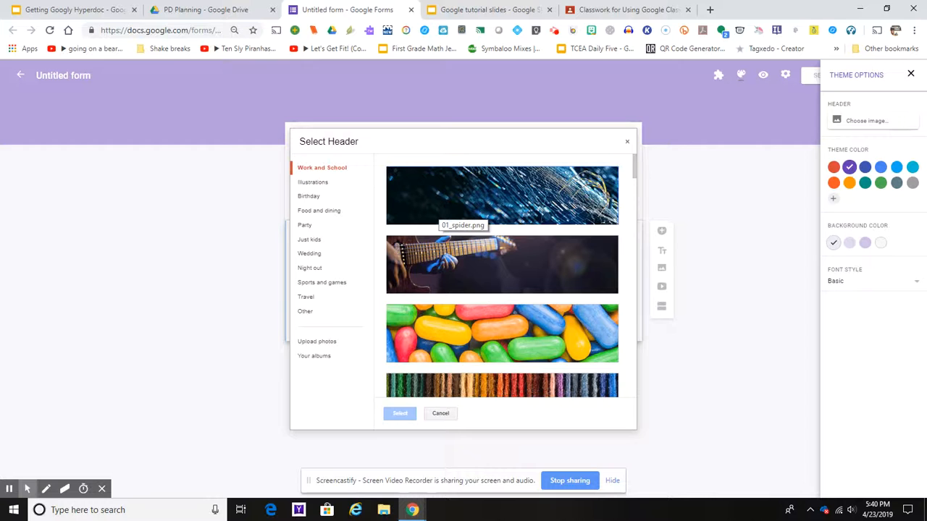
{"action": "left_click", "coordinate": [312, 186]}
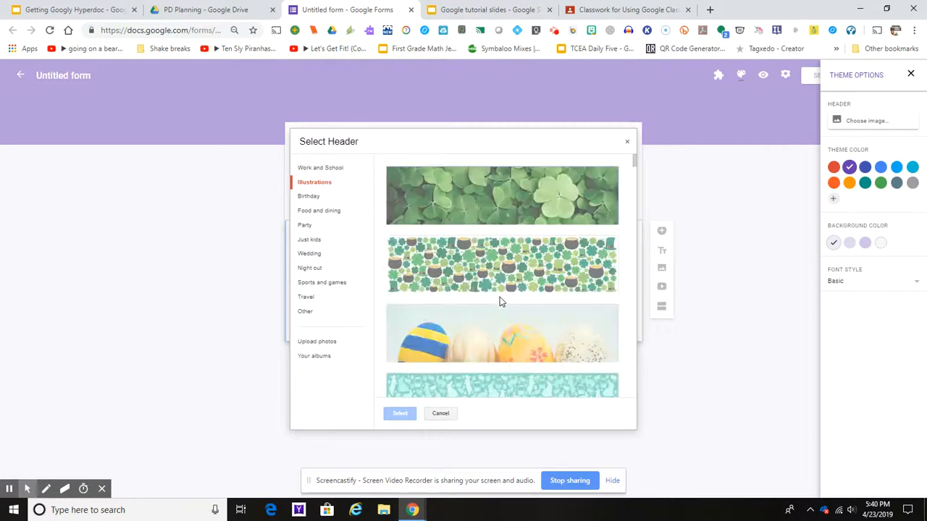
{"action": "scroll", "coordinate": [487, 295], "scroll_direction": "down", "scroll_amount": 2}
{"action": "scroll", "coordinate": [487, 294], "scroll_direction": "down", "scroll_amount": 8}
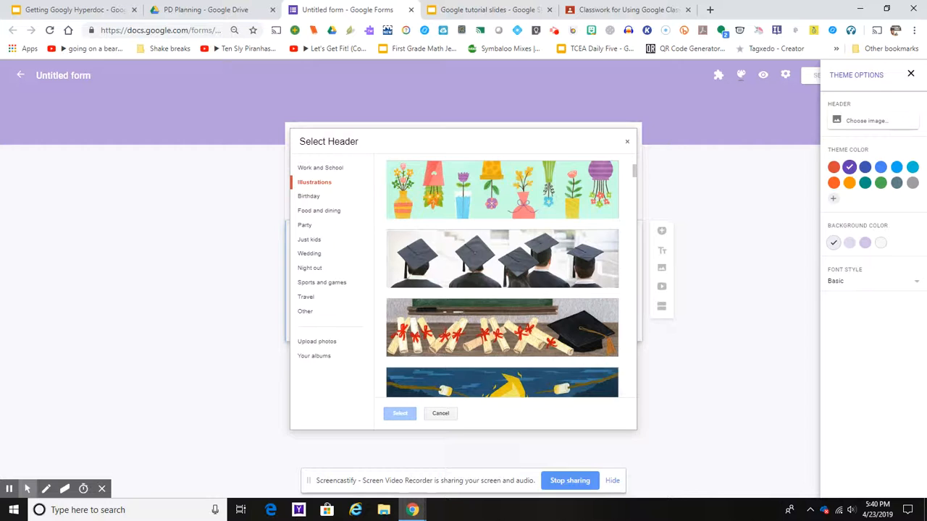
{"action": "left_click", "coordinate": [482, 206]}
{"action": "left_click", "coordinate": [400, 414]}
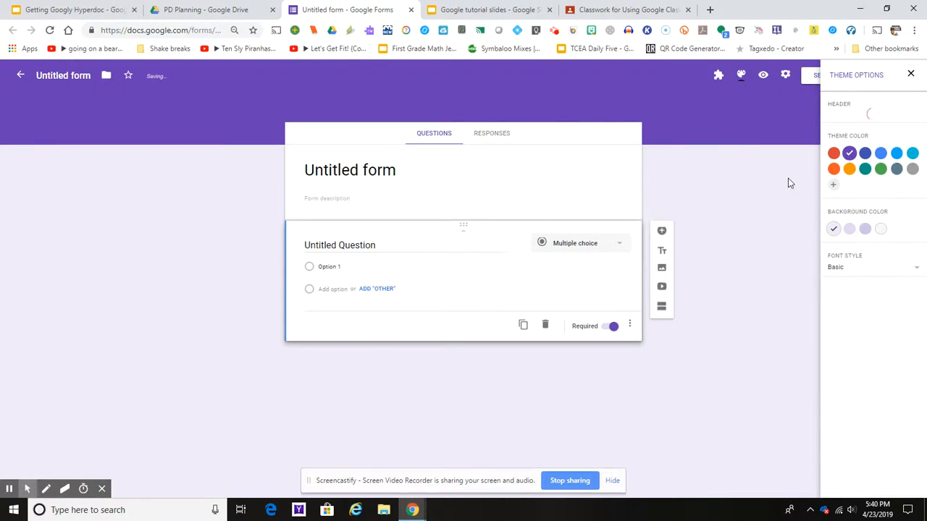
Step: Add the custom green #15ff00 as the form's theme color
{"action": "left_click", "coordinate": [833, 183]}
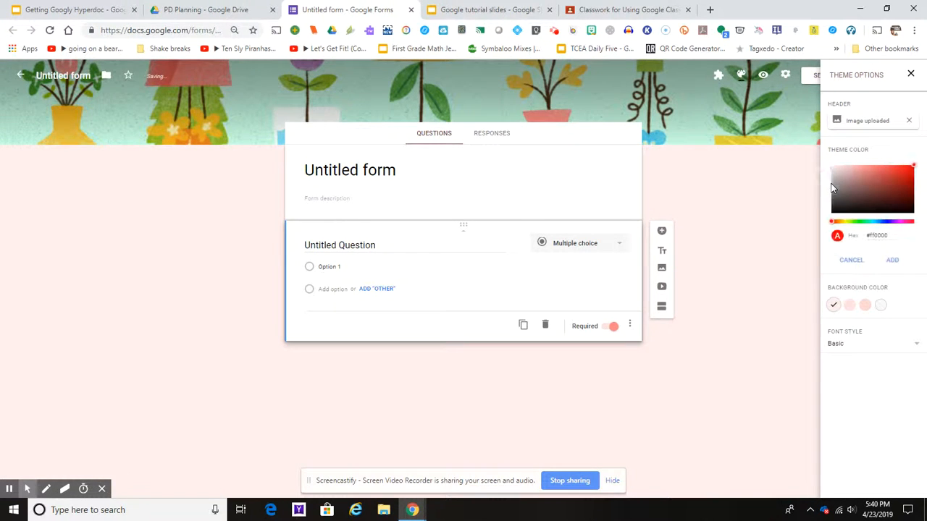
{"action": "left_click", "coordinate": [858, 222]}
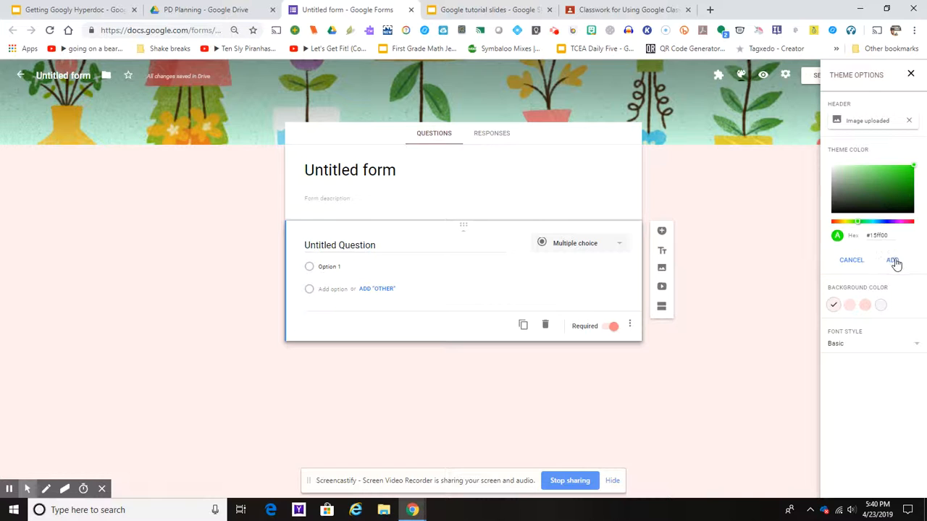
{"action": "left_click", "coordinate": [893, 260]}
Step: Set the form's background to the darkest green shade and its font style to Playful
{"action": "left_click", "coordinate": [864, 227]}
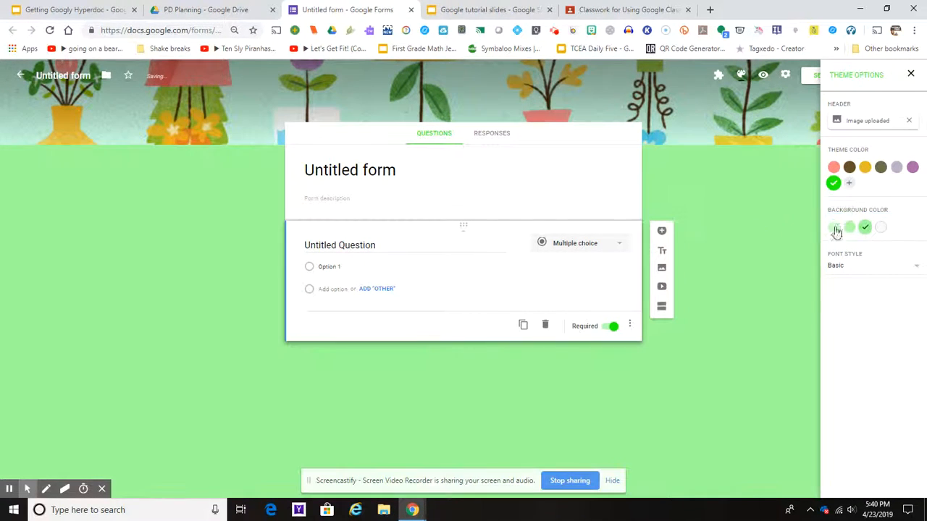
{"action": "left_click", "coordinate": [833, 266]}
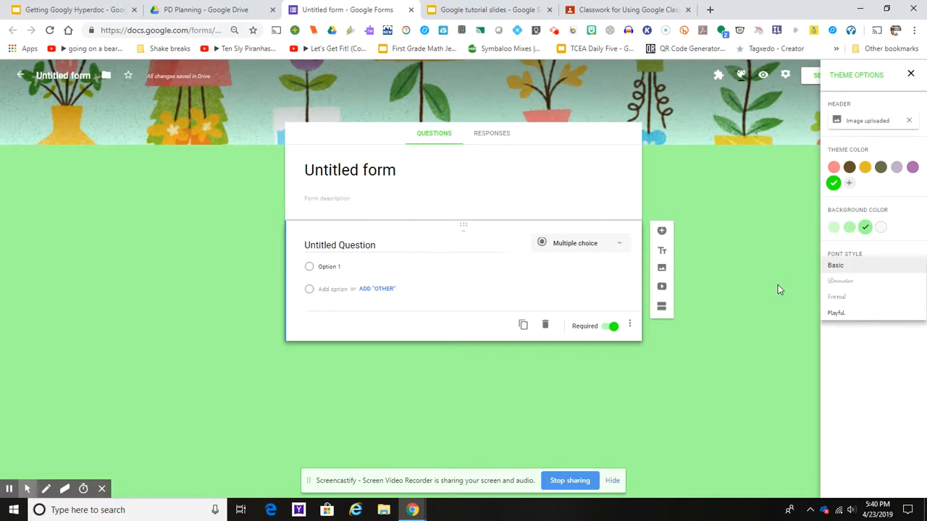
{"action": "left_click", "coordinate": [836, 315]}
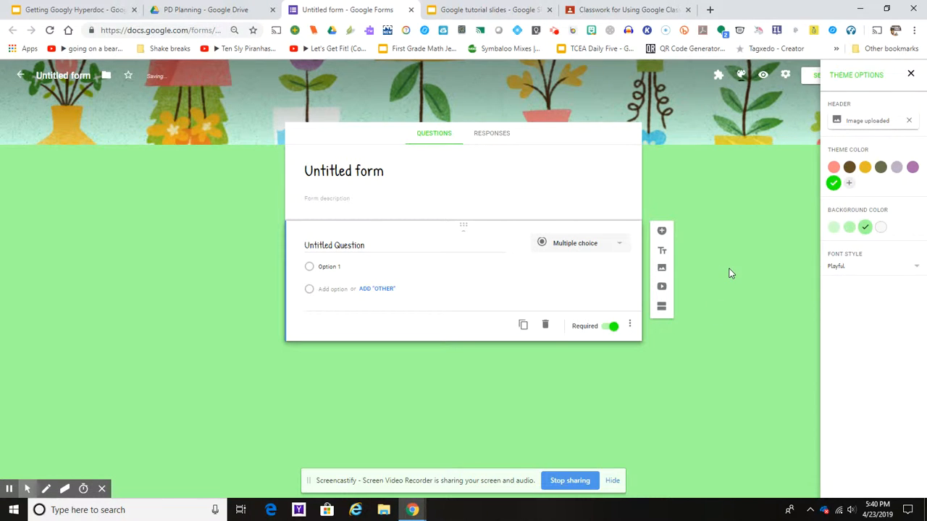
Step: Rename the form as "Plants test" and close the theme options
{"action": "left_click", "coordinate": [54, 79]}
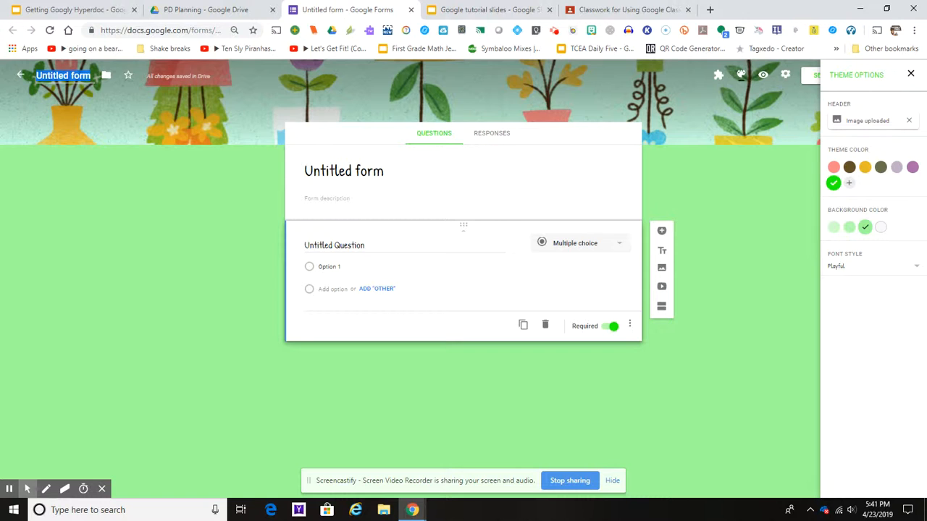
{"action": "type", "text": "P"}
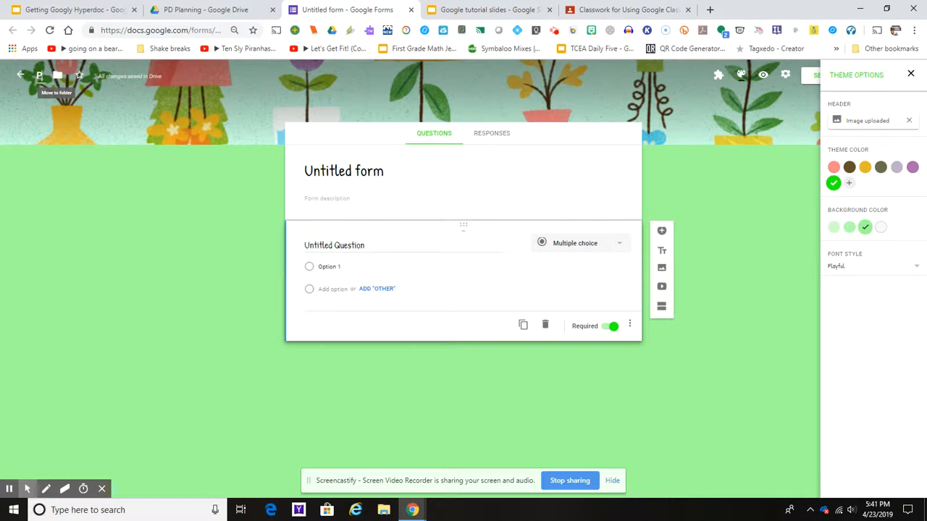
{"action": "type", "text": "lants test"}
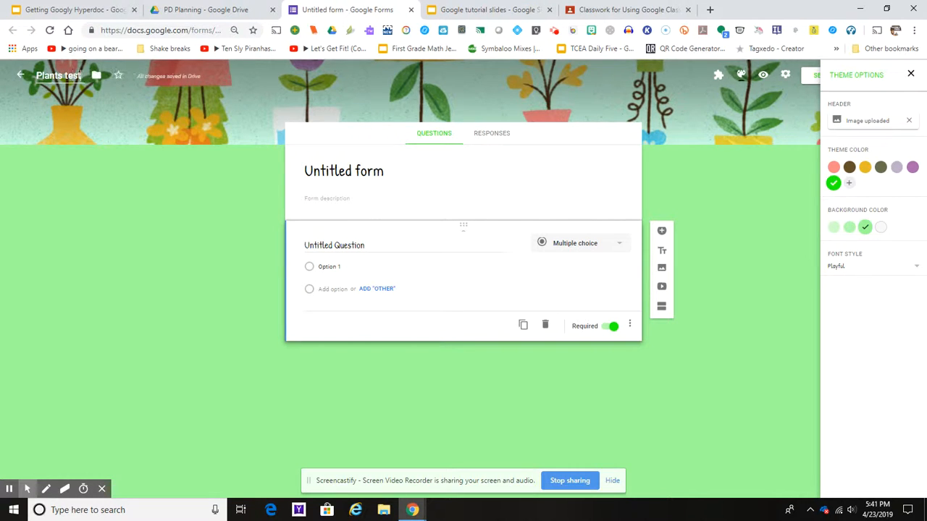
{"action": "left_click", "coordinate": [235, 213]}
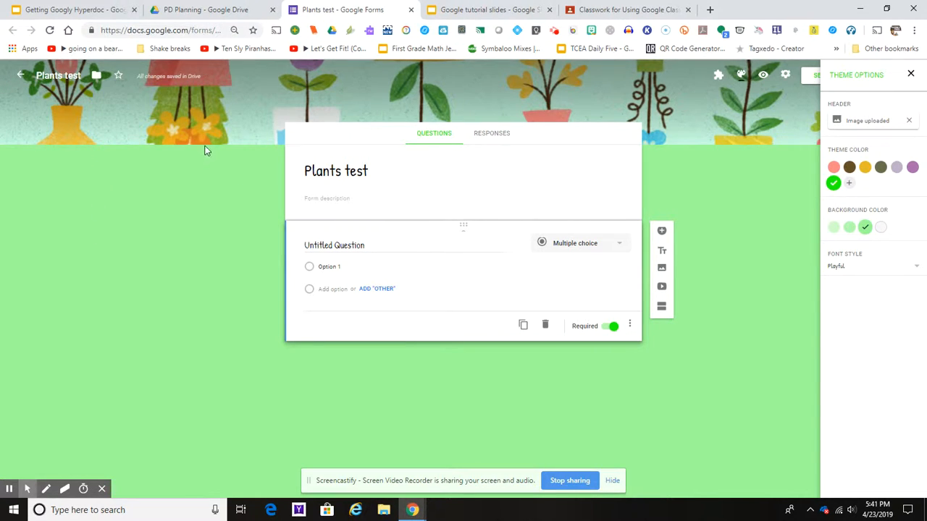
{"action": "left_click", "coordinate": [911, 73]}
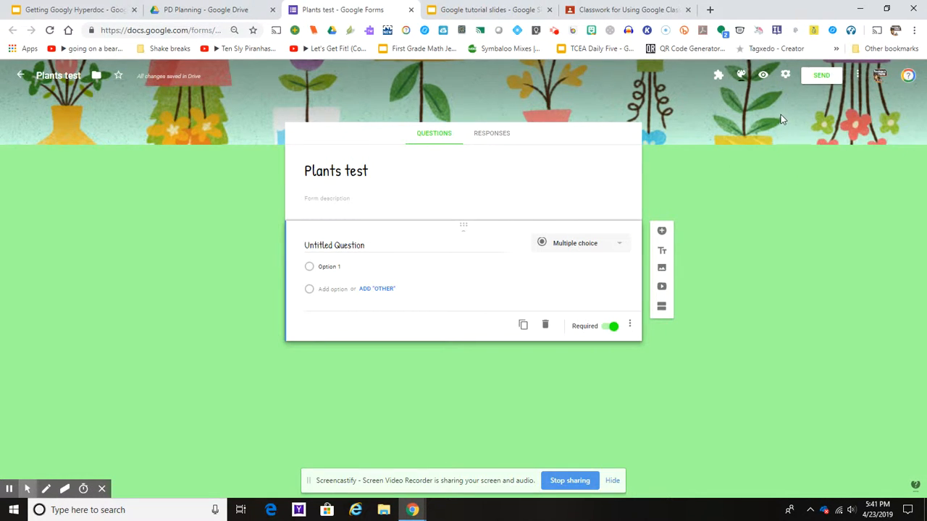
Step: Set the form's confirmation message to "Great job!" in the presentation settings and save
{"action": "left_click", "coordinate": [785, 74]}
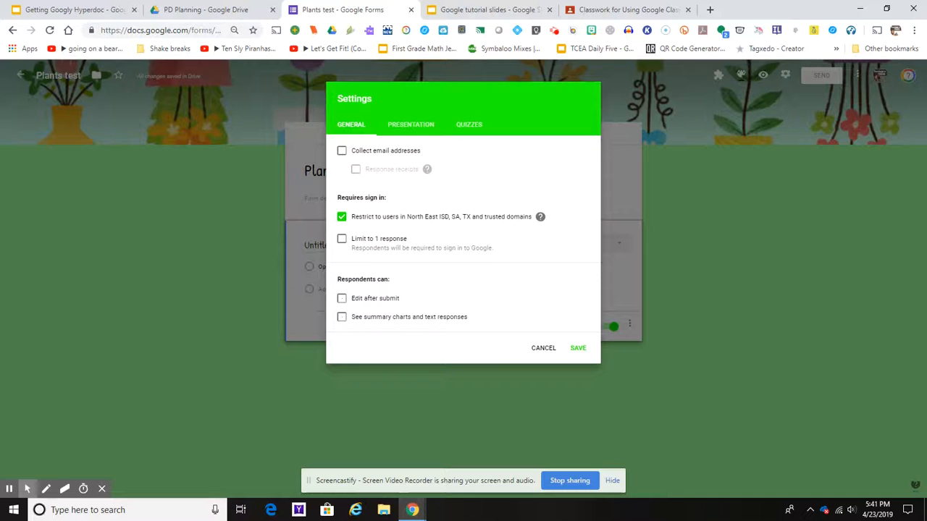
{"action": "left_click", "coordinate": [403, 129]}
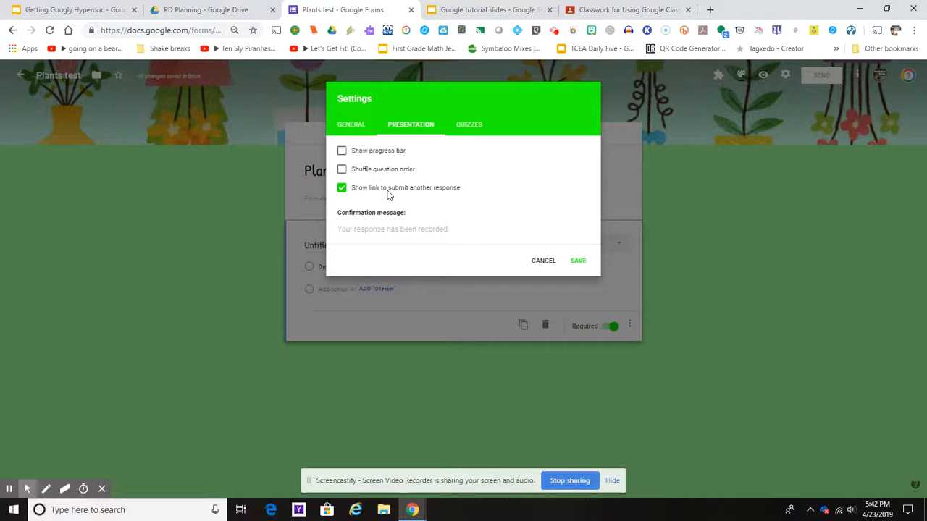
{"action": "left_click", "coordinate": [374, 230]}
{"action": "type", "text": "Great job!"}
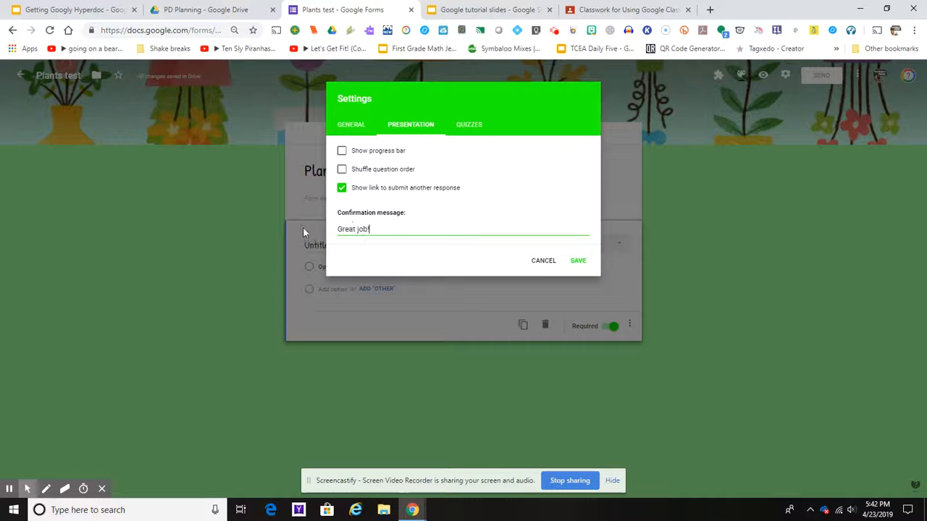
{"action": "left_click", "coordinate": [579, 263]}
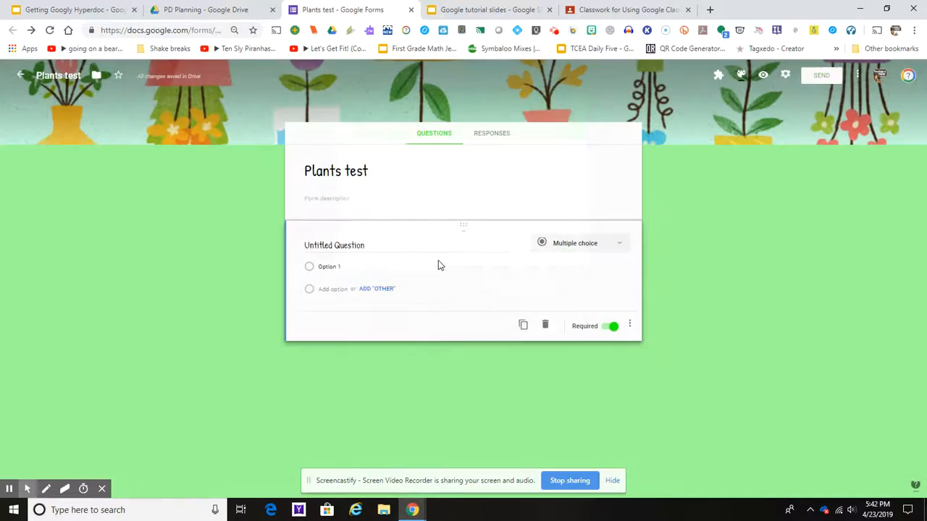
Step: Make the form a quiz in the settings and save, keeping grades released immediately after each submission
{"action": "left_click", "coordinate": [785, 75]}
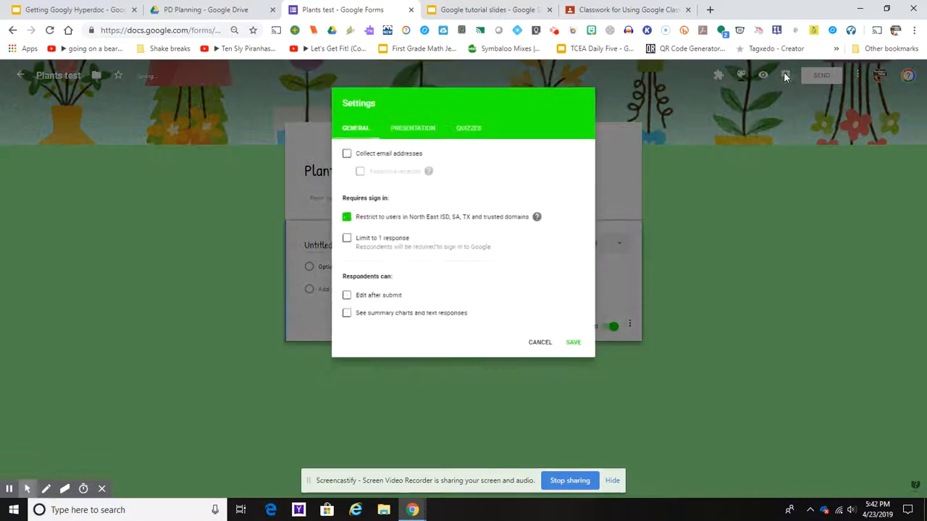
{"action": "left_click", "coordinate": [469, 127]}
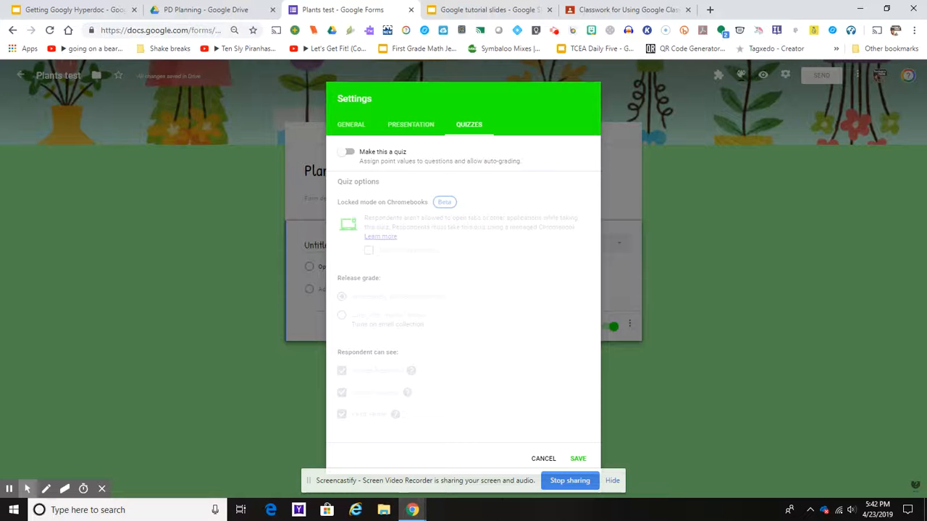
{"action": "left_click", "coordinate": [350, 155]}
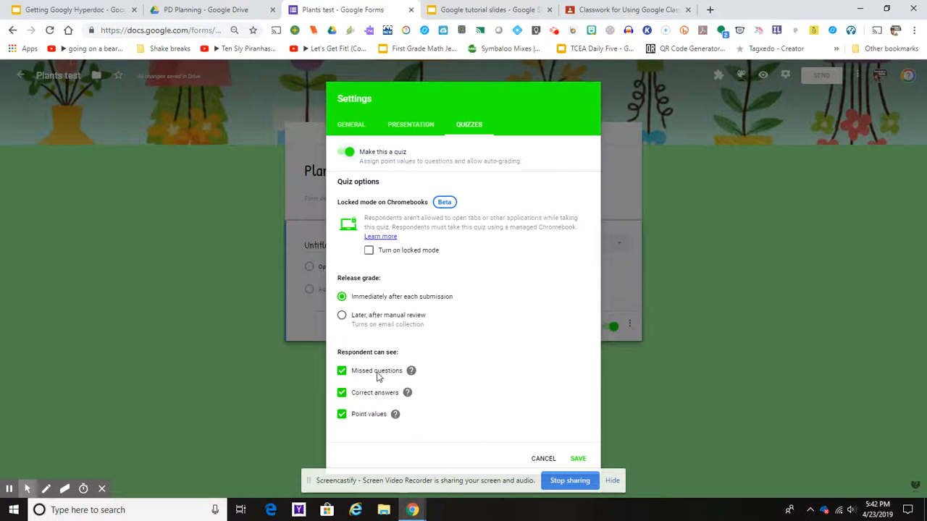
{"action": "left_click", "coordinate": [578, 459]}
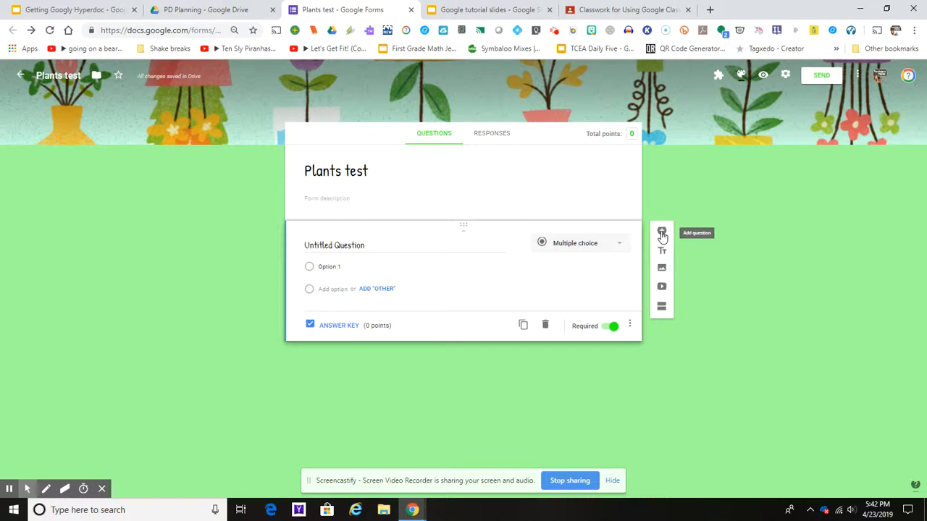
Step: Replace the untitled question's text with "Plants are..."
{"action": "left_click", "coordinate": [339, 245]}
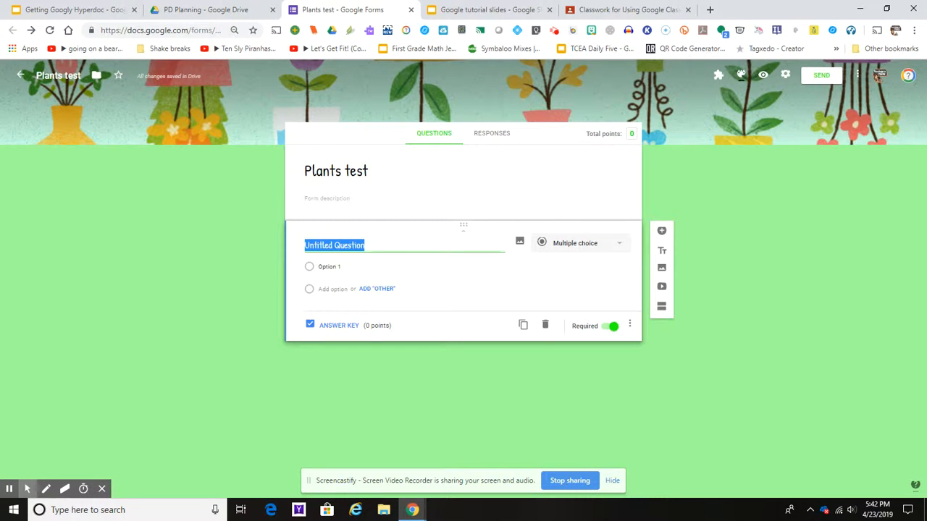
{"action": "type", "text": "Plants are..."}
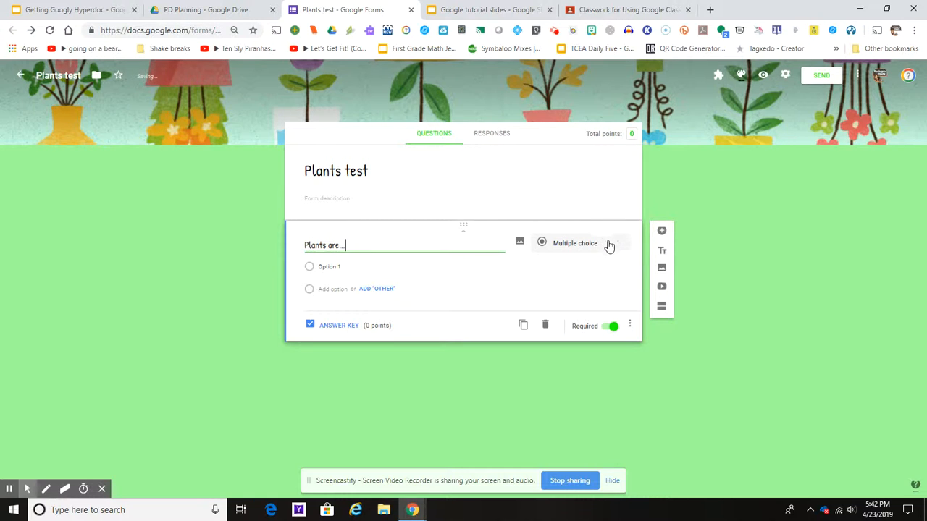
Step: Insert the Green Leafed Plant photo into the question from an image search for "plant" and shrink it to about half its width
{"action": "left_click", "coordinate": [520, 246]}
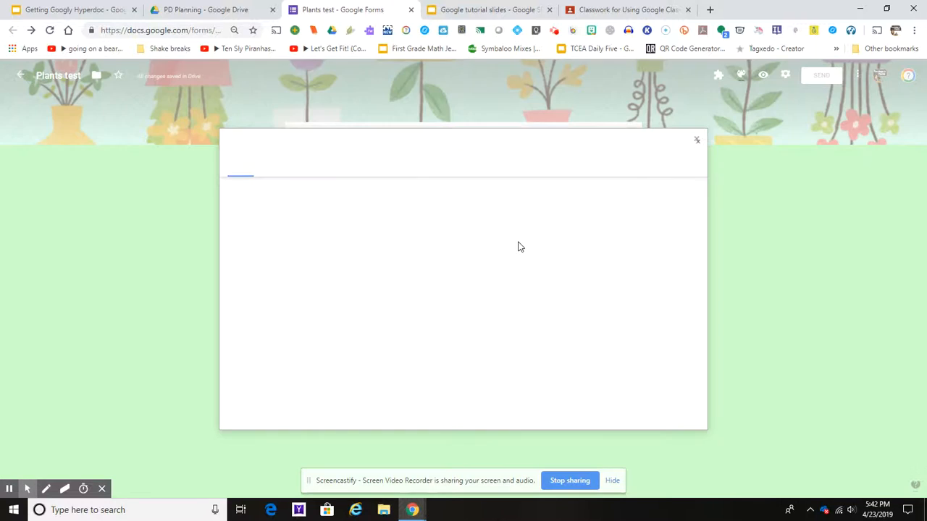
{"action": "left_click", "coordinate": [518, 171]}
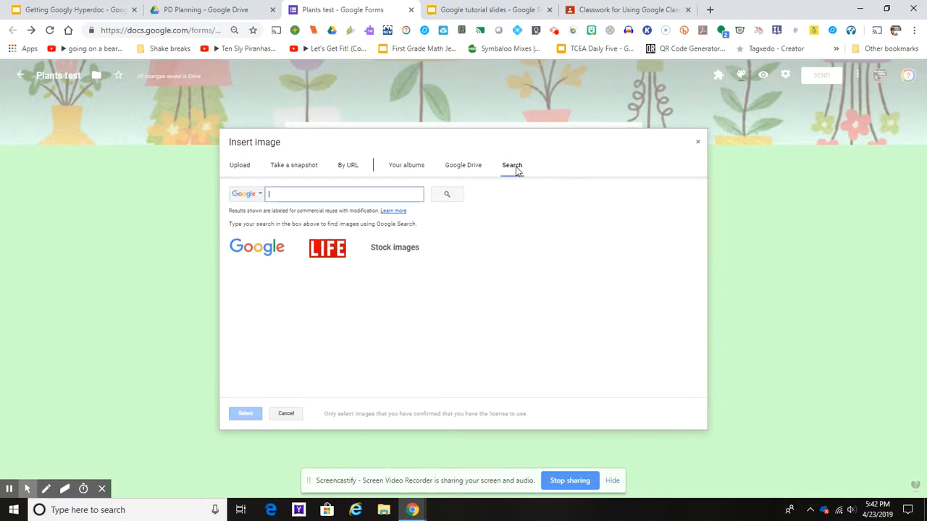
{"action": "type", "text": "Pl"}
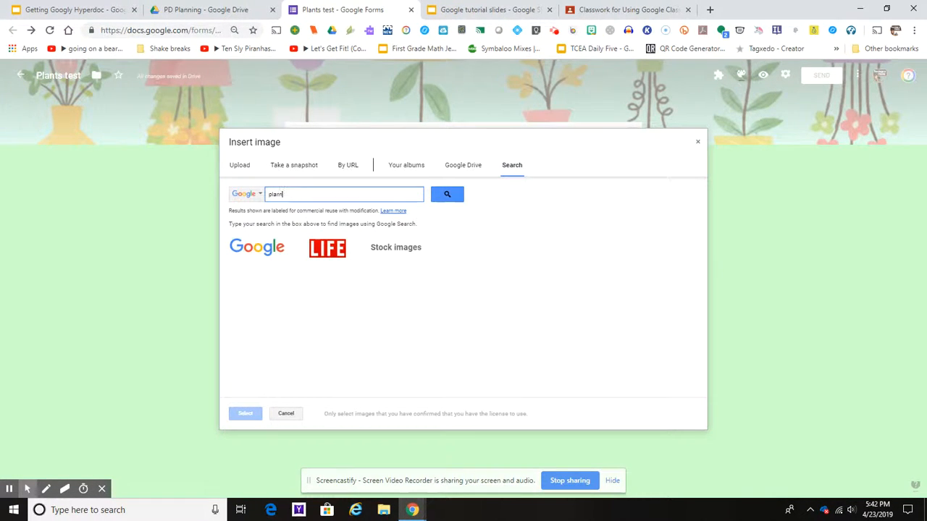
{"action": "key", "text": "Return"}
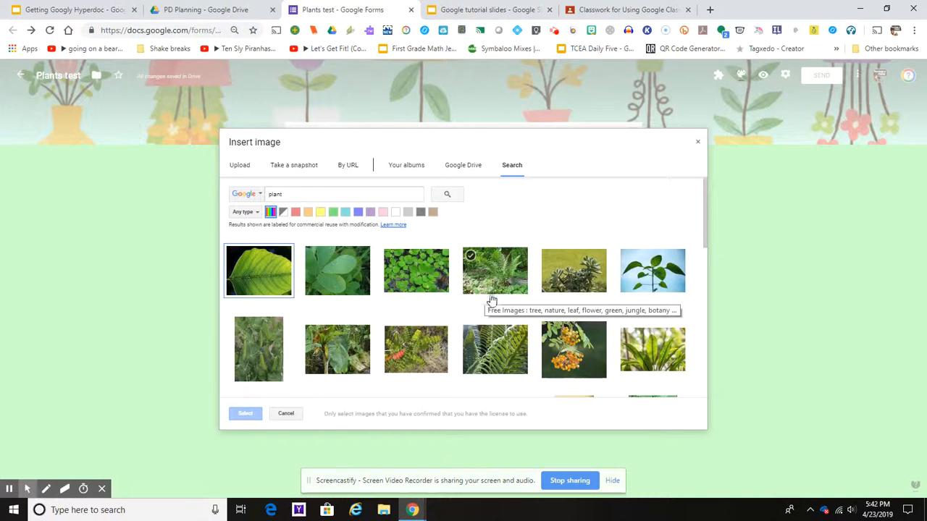
{"action": "left_click", "coordinate": [648, 279]}
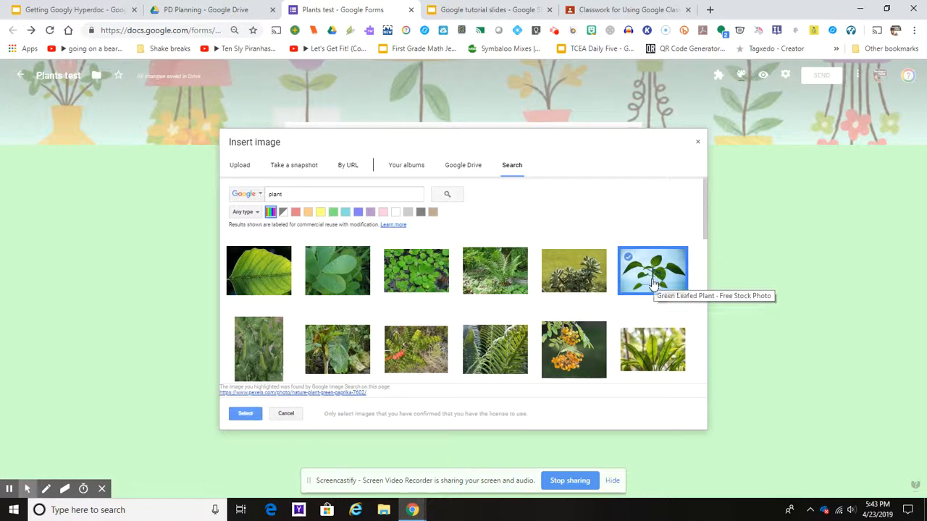
{"action": "left_click", "coordinate": [245, 415]}
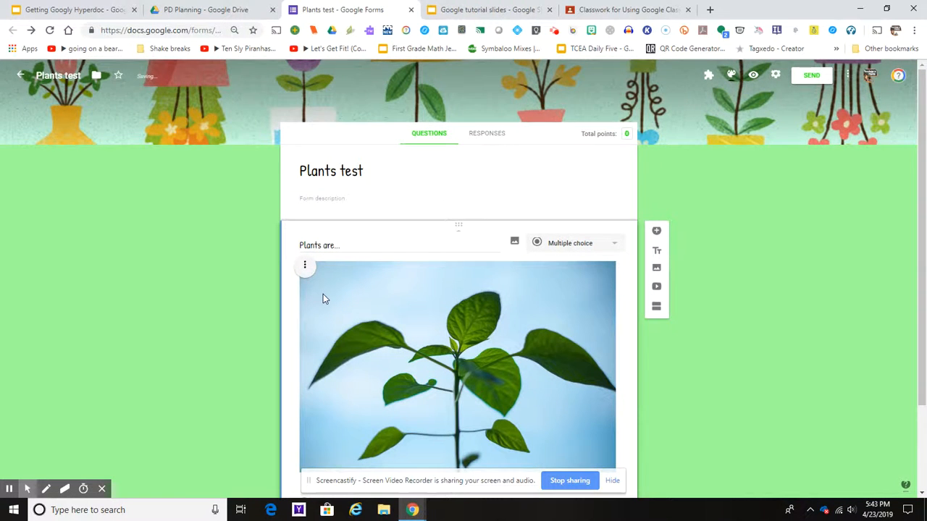
{"action": "left_click", "coordinate": [325, 297]}
{"action": "left_click_drag", "start_coordinate": [299, 261], "coordinate": [467, 371]}
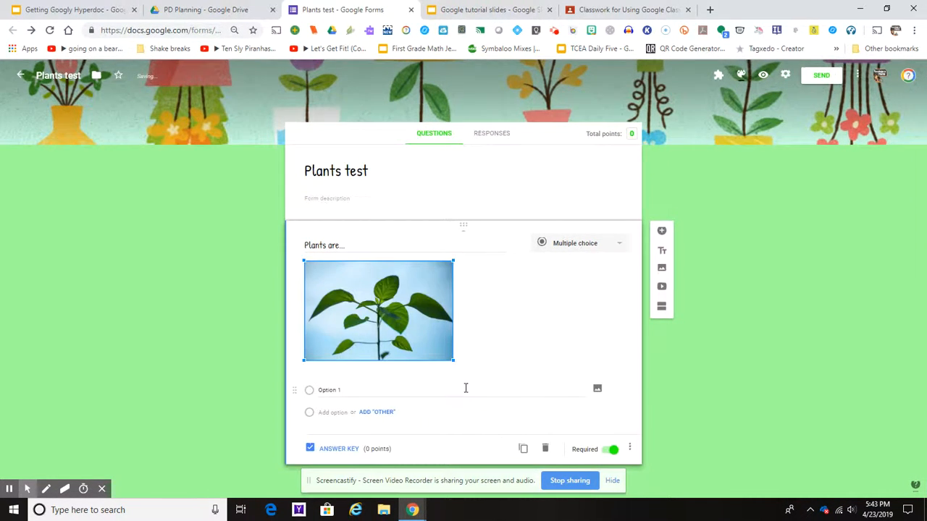
Step: Keep the "Plants are..." question as Multiple choice and enter the answer options Living and Nonliving
{"action": "left_click", "coordinate": [619, 249]}
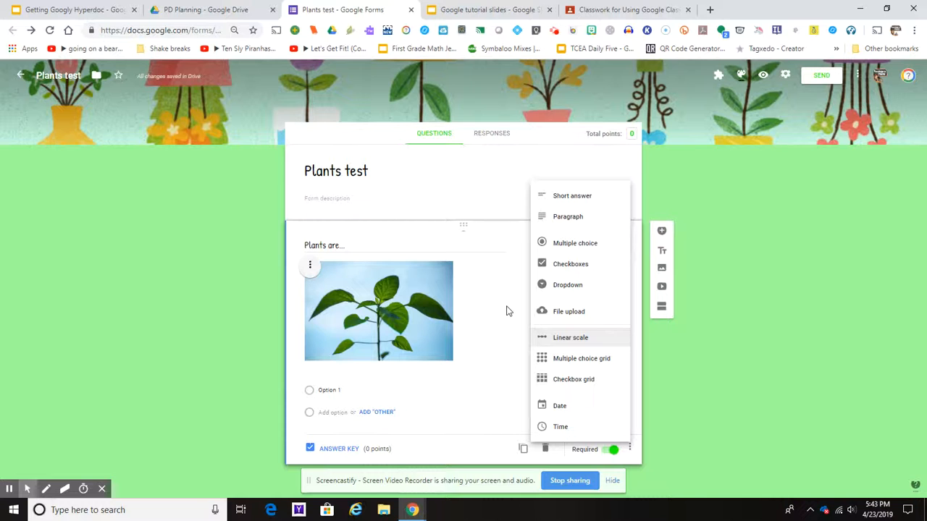
{"action": "left_click", "coordinate": [565, 244]}
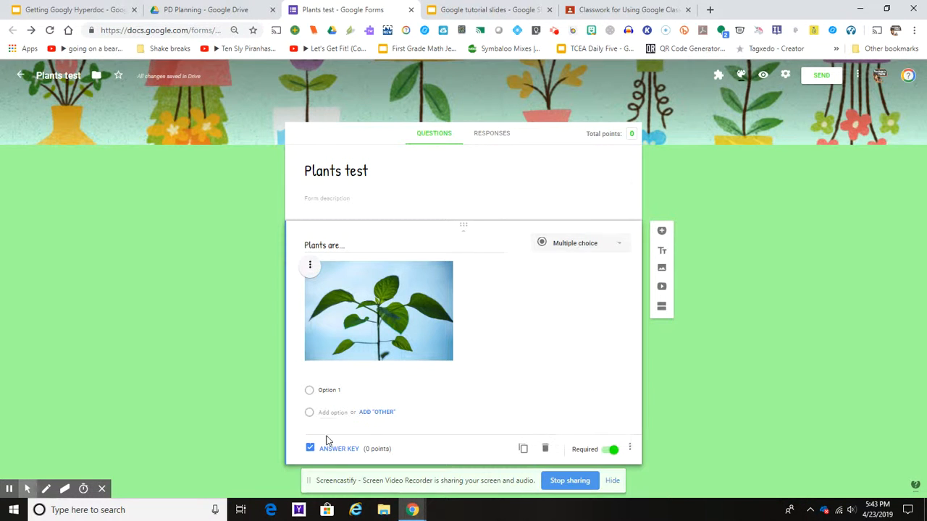
{"action": "left_click", "coordinate": [331, 390]}
{"action": "type", "text": "Living"}
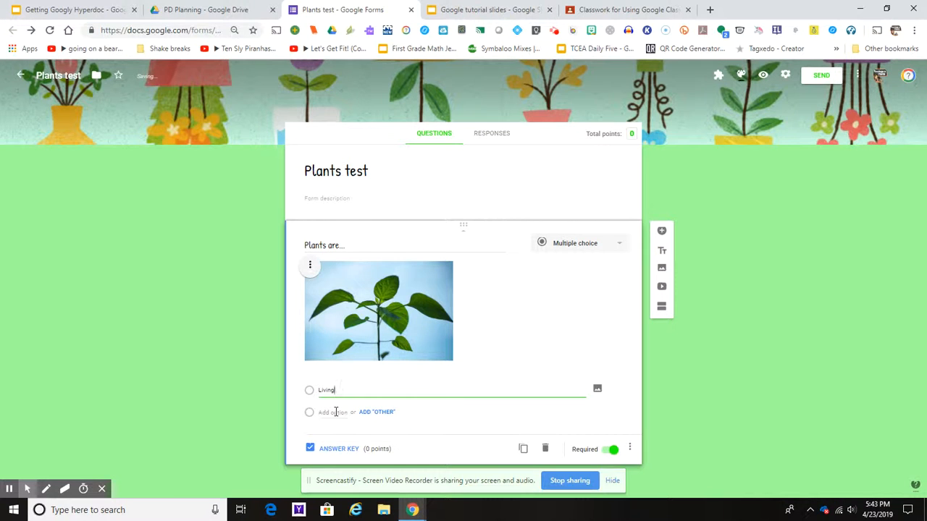
{"action": "key", "text": "Return"}
{"action": "type", "text": "Nonliving"}
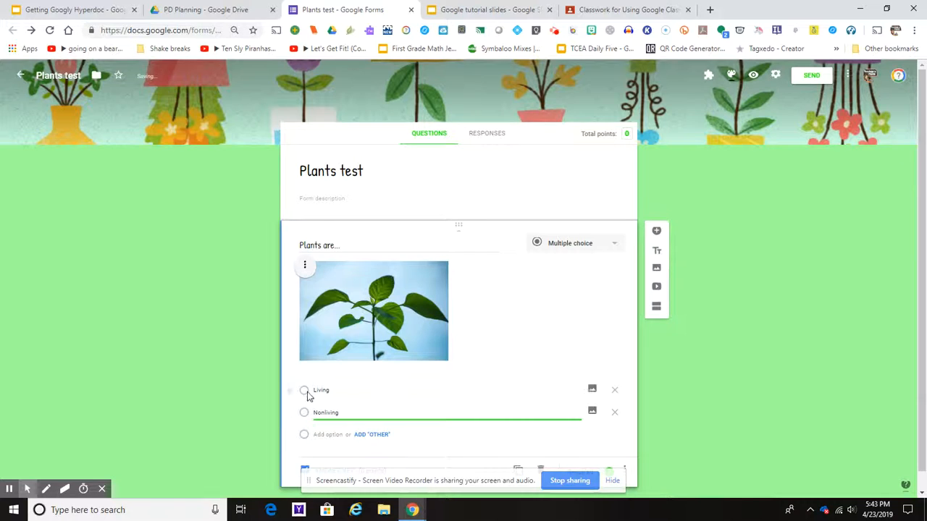
Step: Mark Living as the correct answer in the answer key of the "Plants are..." question
{"action": "scroll", "coordinate": [271, 400], "scroll_direction": "down", "scroll_amount": 1}
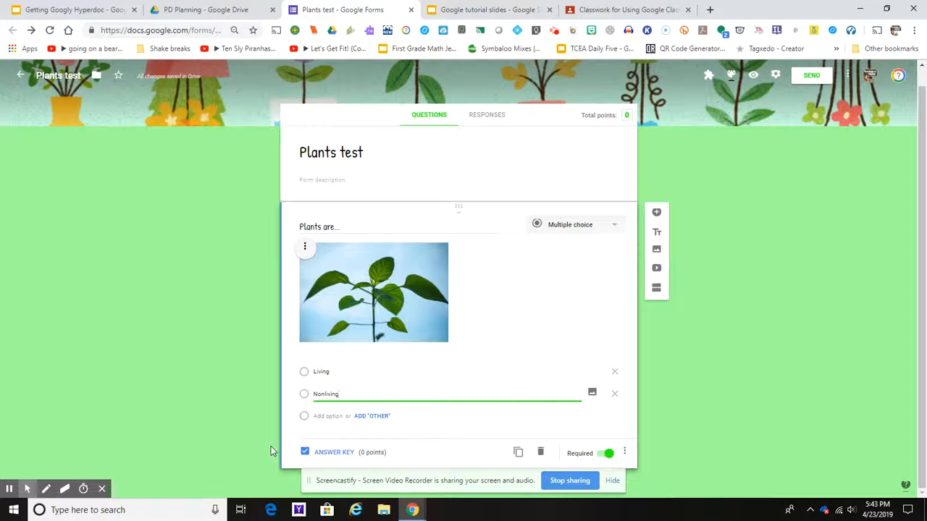
{"action": "left_click", "coordinate": [334, 453]}
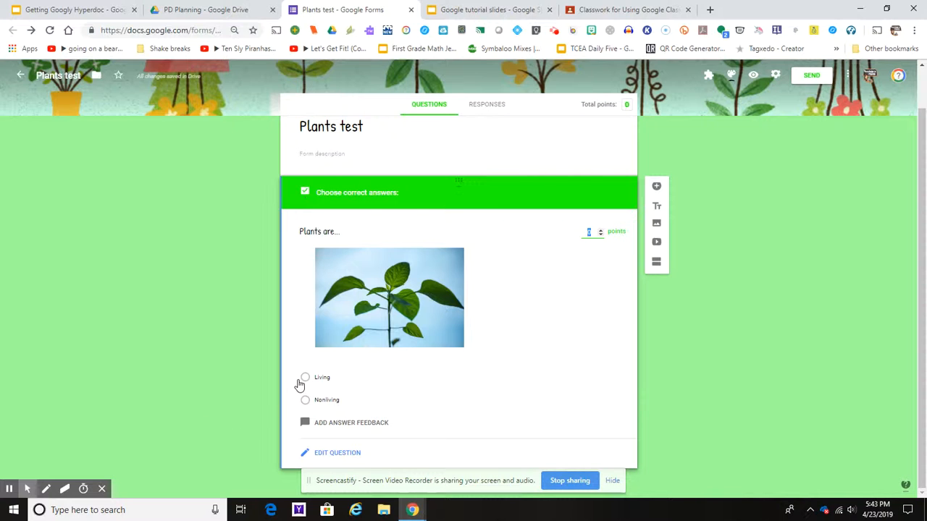
{"action": "left_click", "coordinate": [305, 379]}
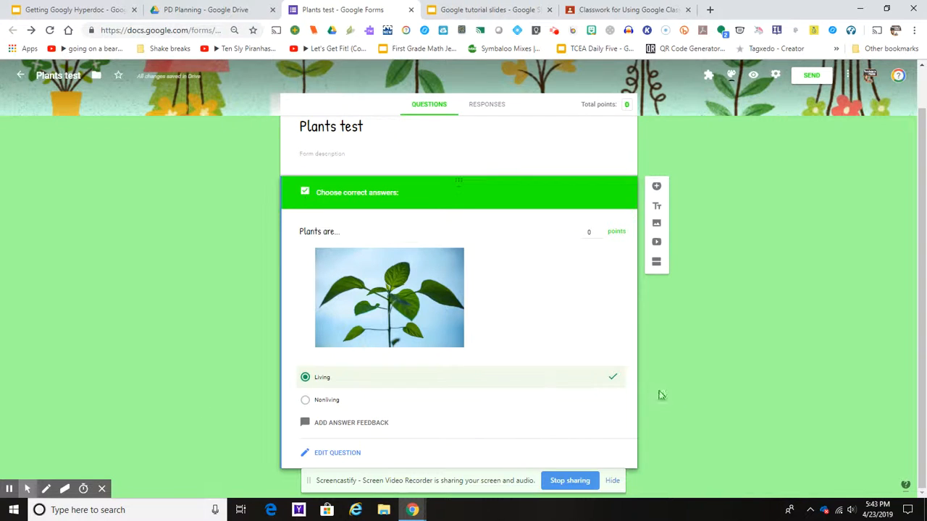
Step: Add a second question below the first and look over the question types, leaving it as Multiple choice
{"action": "left_click", "coordinate": [657, 188]}
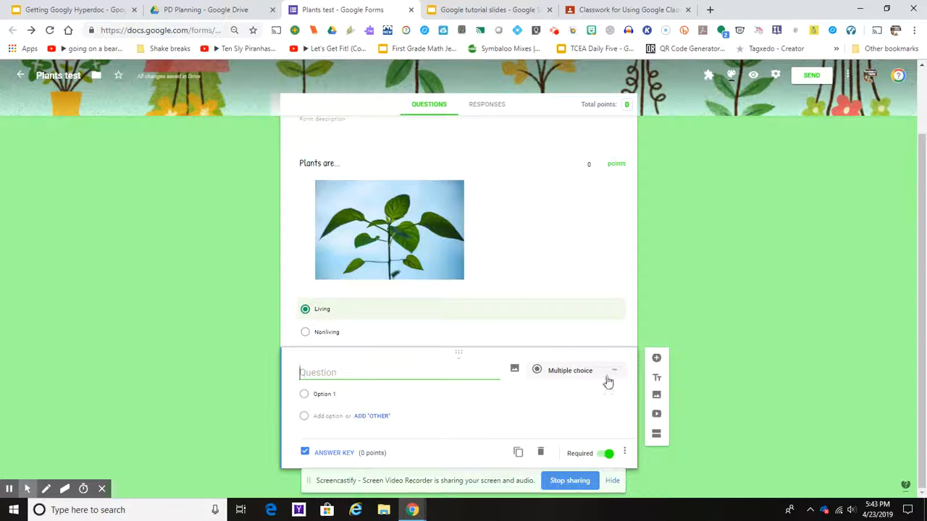
{"action": "left_click", "coordinate": [607, 382]}
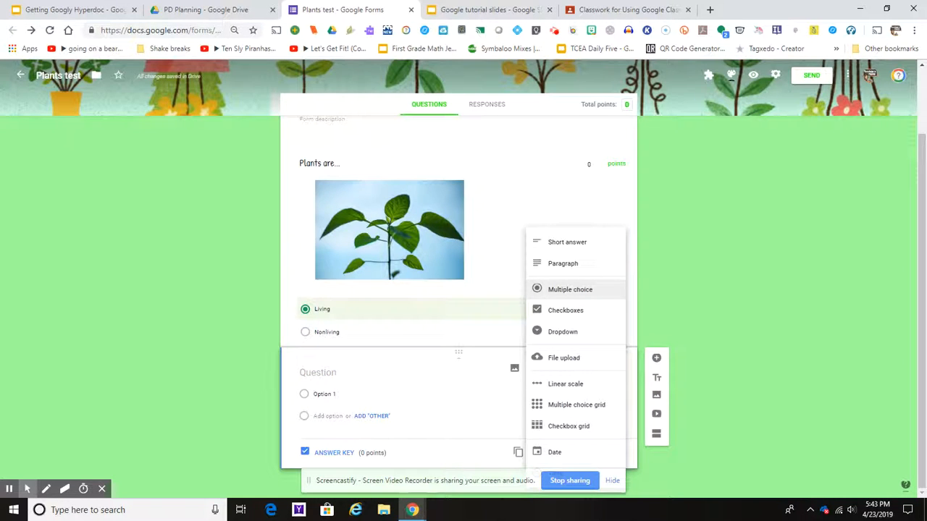
{"action": "left_click", "coordinate": [732, 371]}
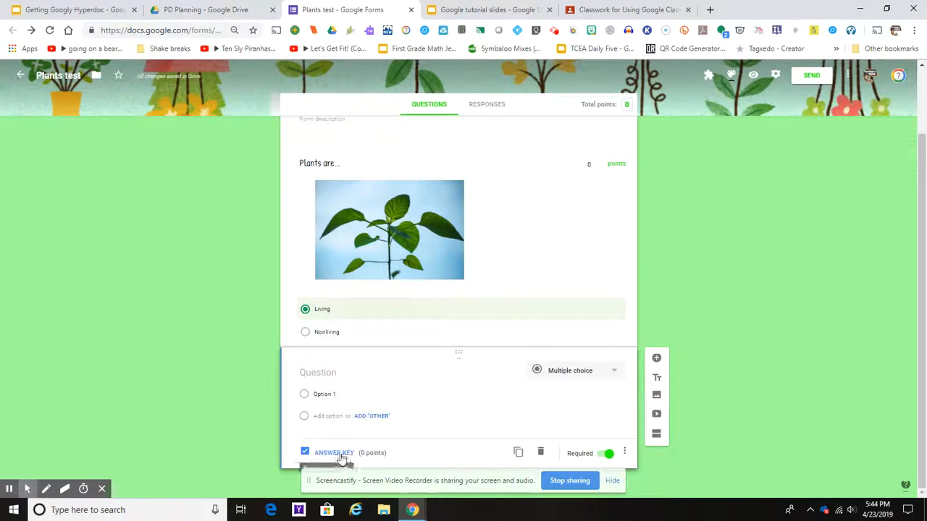